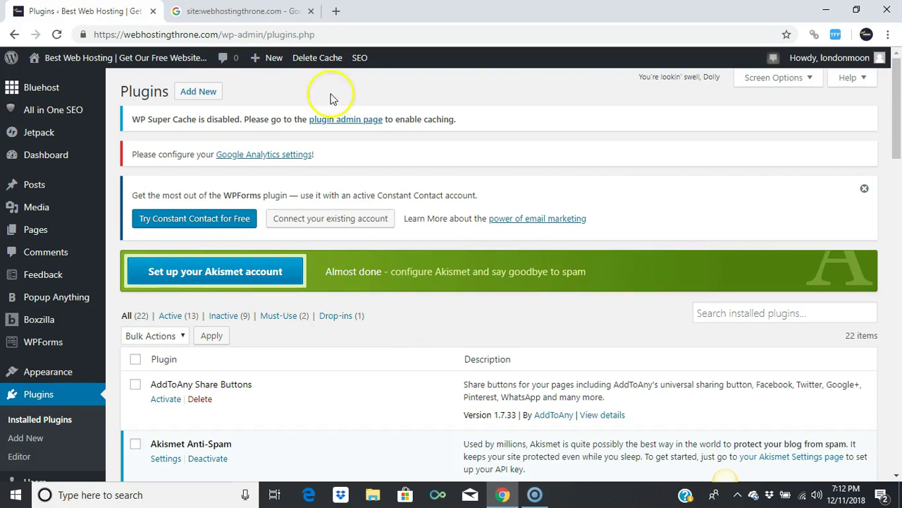
Step: Open the "How to Install Wordpress for Your New Website" post from the Google results and examine the star rating at its end
key("ctrl+Tab")
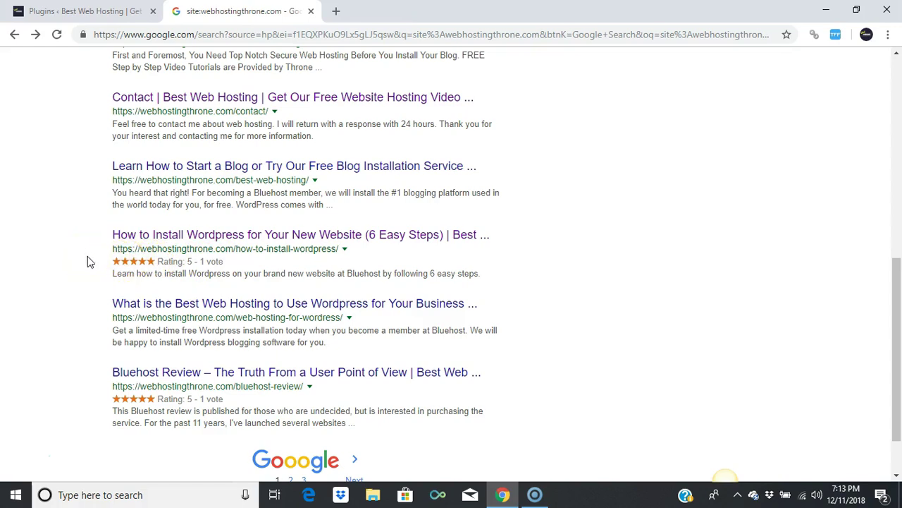
left_click(158, 237)
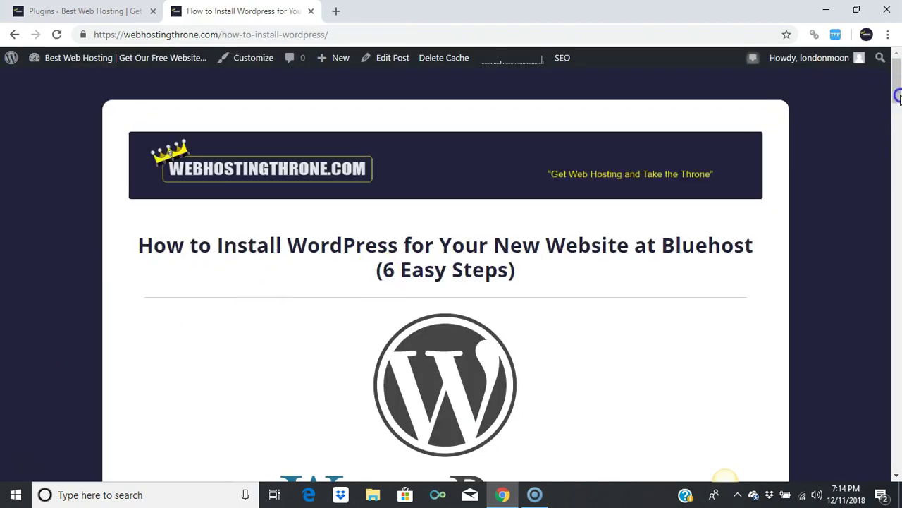
left_click_drag(900, 117, 895, 455)
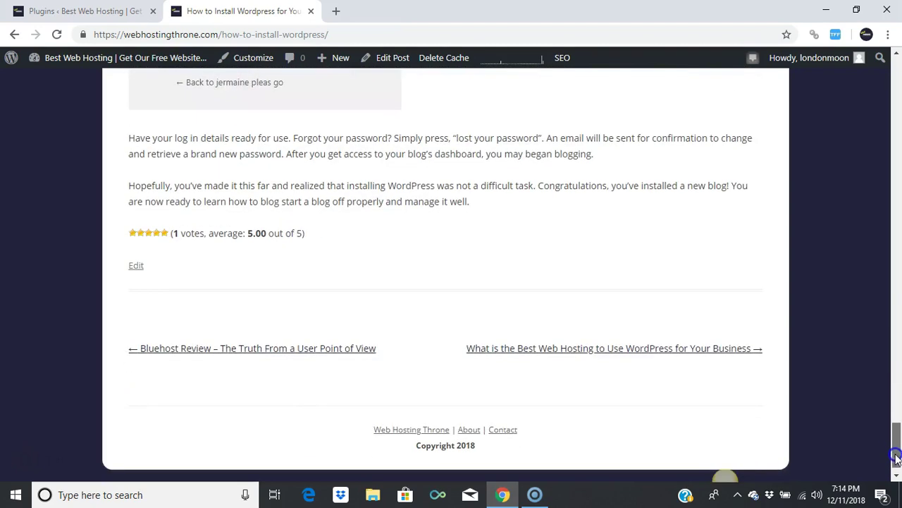
mouse_move(132, 237)
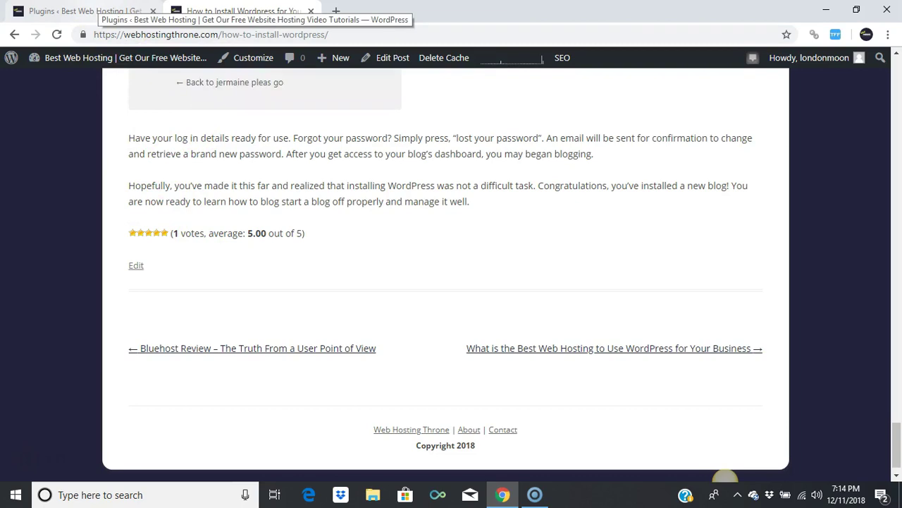
Step: Return to the WordPress admin and search the plugins available to add for "wp postratings"
left_click(85, 11)
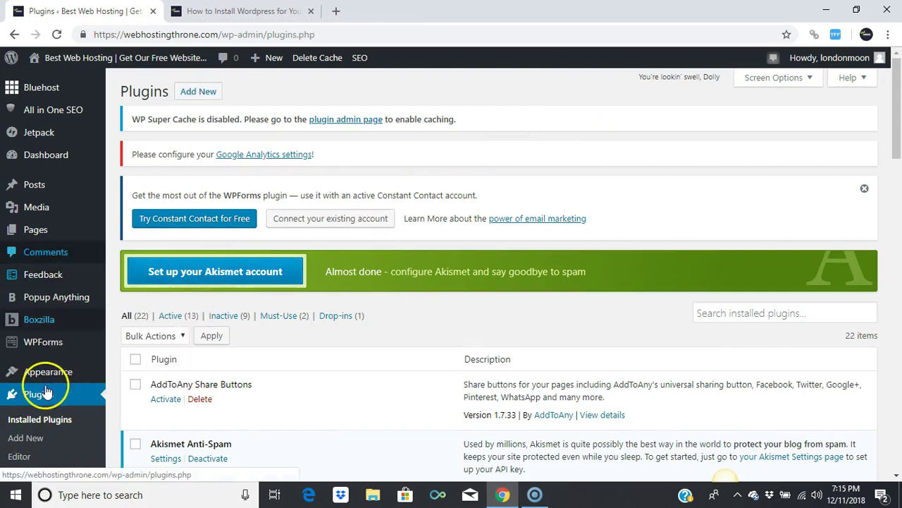
left_click(33, 441)
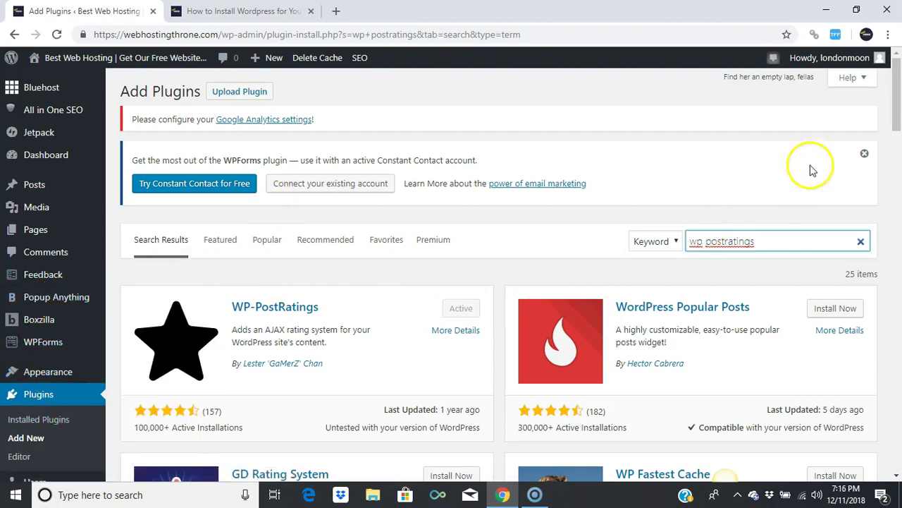
Step: Open the Manage Ratings page and look through the rating logs, filter and sort options, and stats
left_click_drag(898, 129, 897, 168)
mouse_move(35, 422)
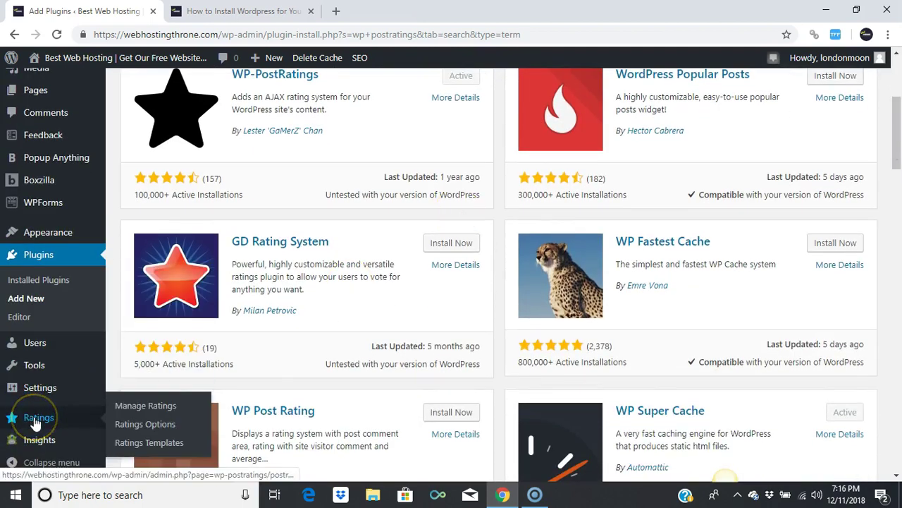
left_click(141, 408)
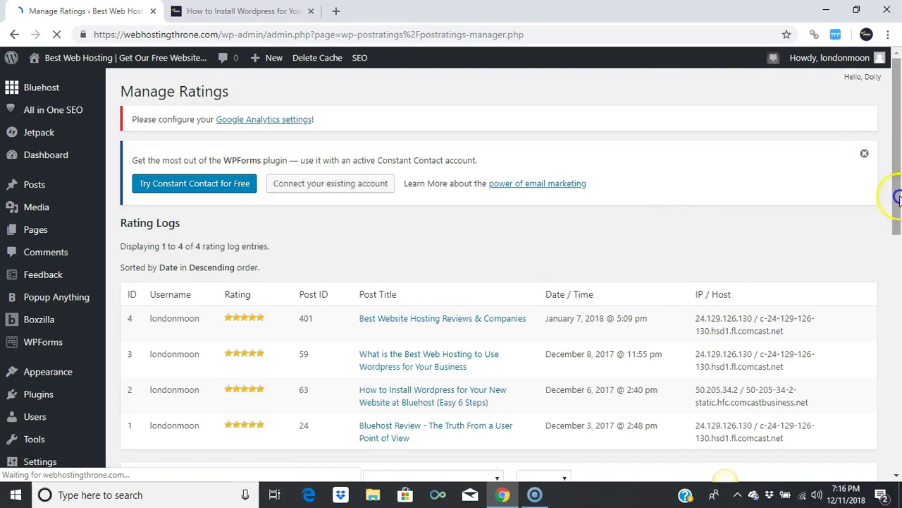
scroll(897, 200, "down", 3)
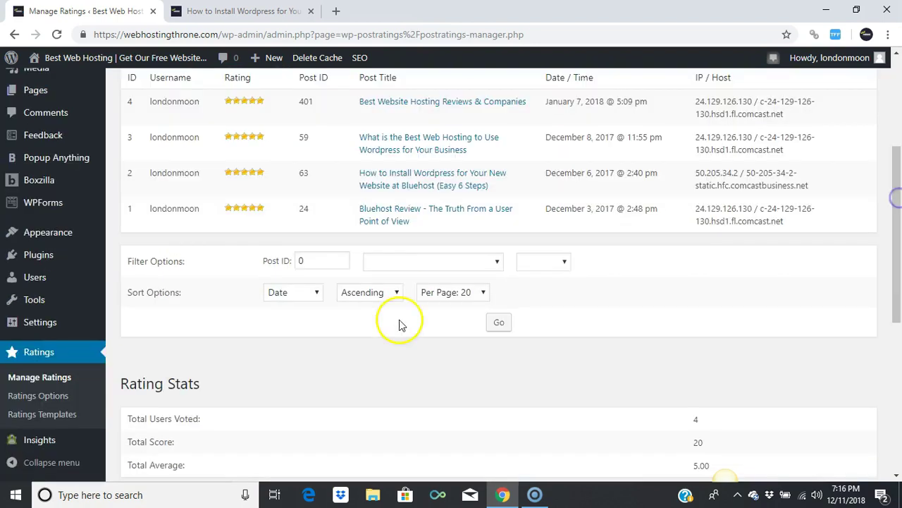
Step: In Ratings Options, choose Yes for Enable Google Rich Snippets and review the ratings image, text, permission and logging settings
left_click(59, 399)
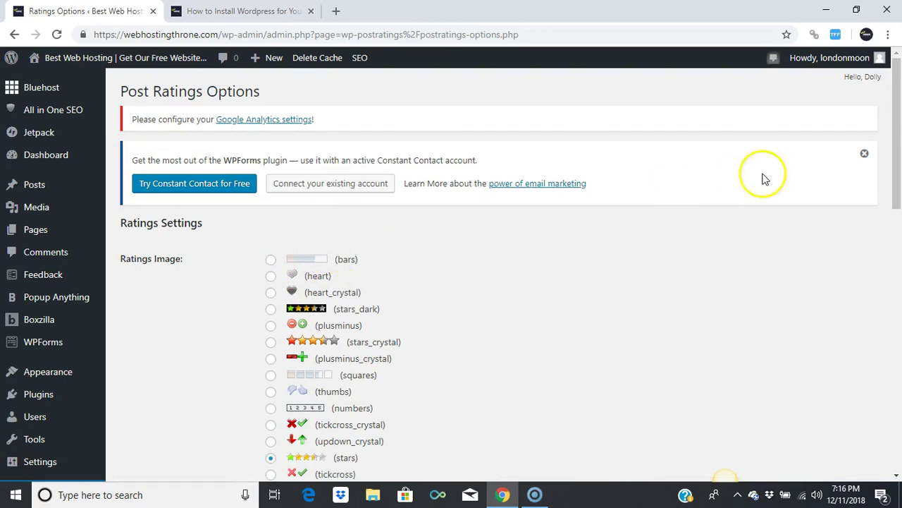
left_click_drag(898, 103, 899, 134)
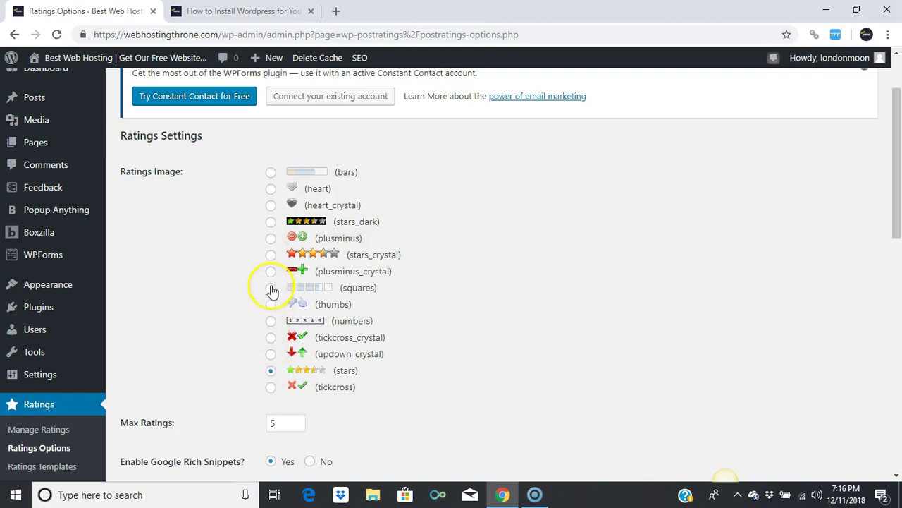
left_click_drag(900, 145, 899, 159)
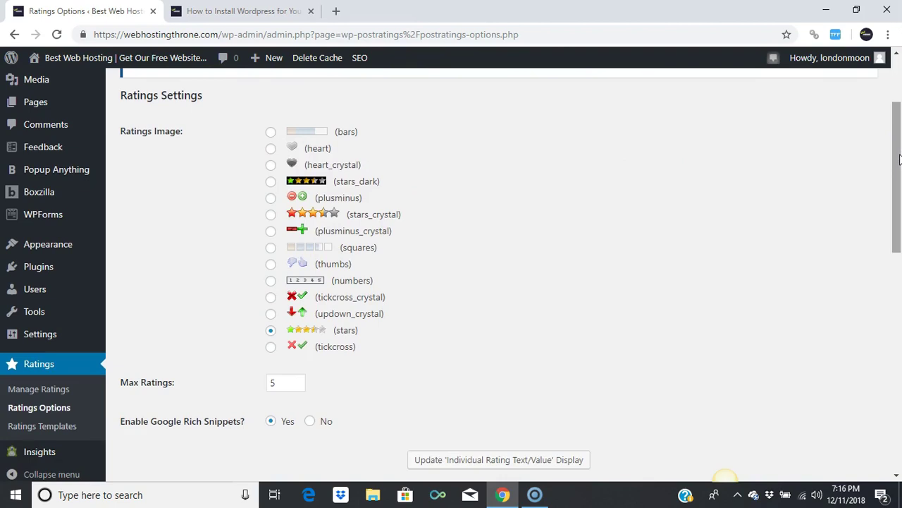
left_click_drag(900, 155, 900, 198)
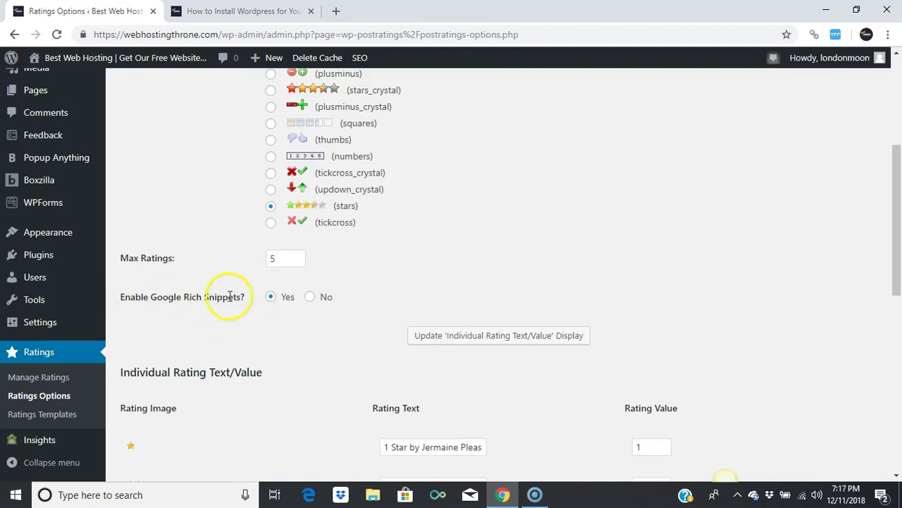
left_click(271, 297)
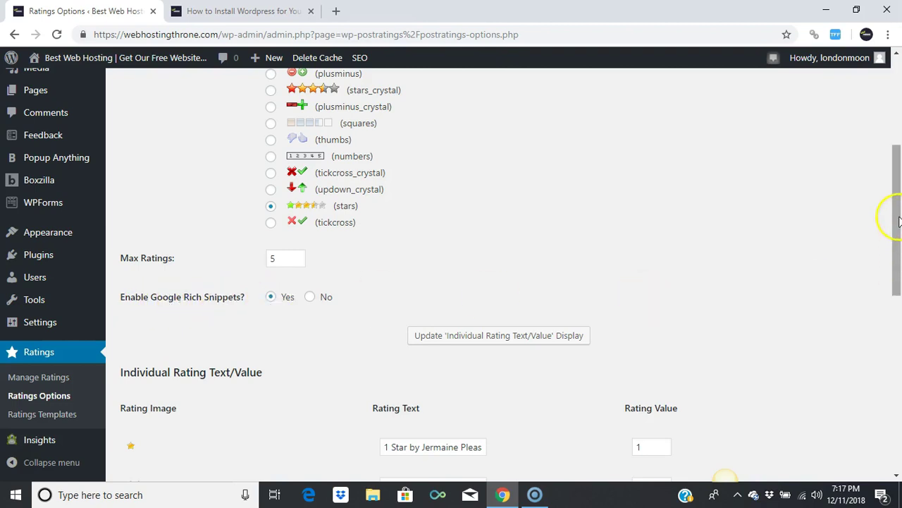
scroll(898, 233, "down", 1)
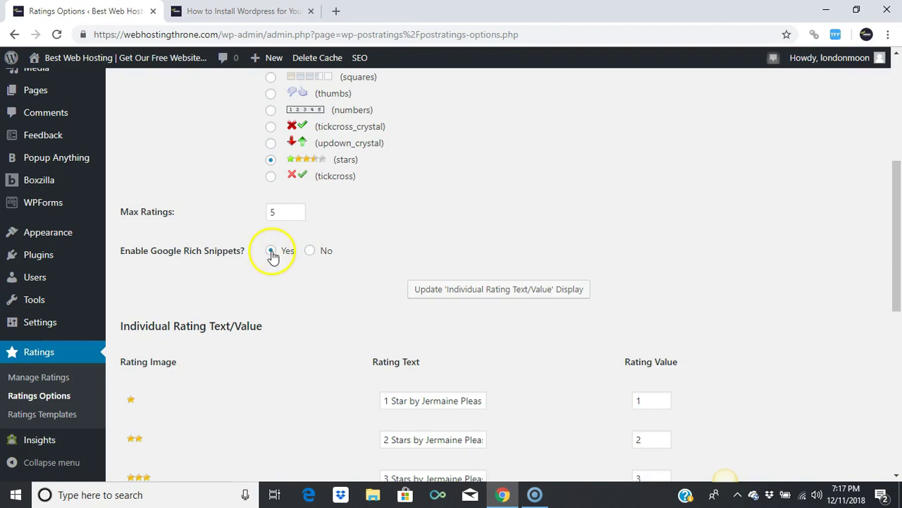
left_click_drag(898, 252, 898, 412)
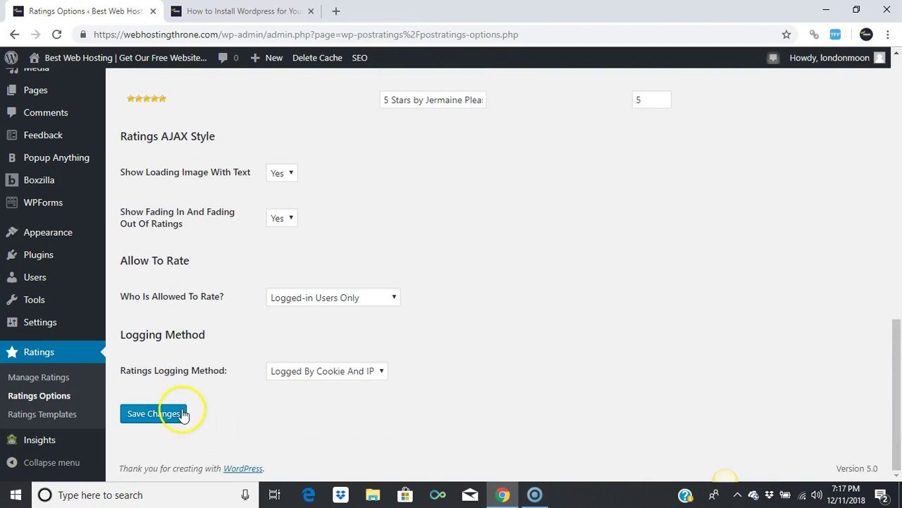
Step: From the list of all posts, open the untitled post published on 2018/09/05 for editing
left_click_drag(896, 358, 898, 107)
mouse_move(34, 184)
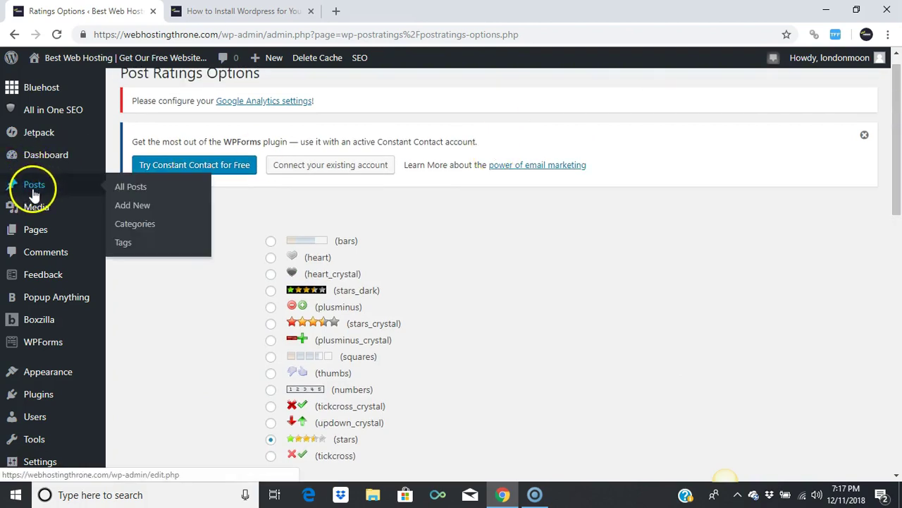
left_click(141, 189)
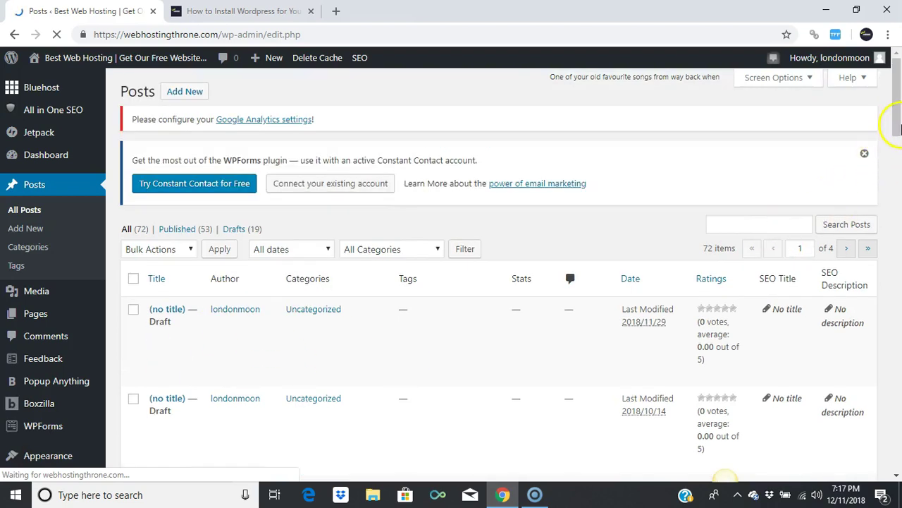
left_click_drag(898, 116, 899, 117)
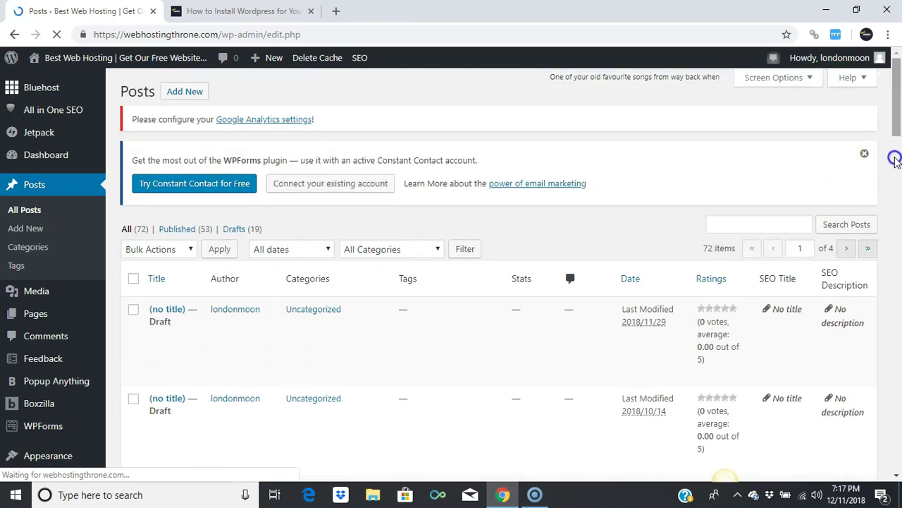
left_click(895, 159)
left_click_drag(894, 164, 892, 176)
mouse_move(159, 300)
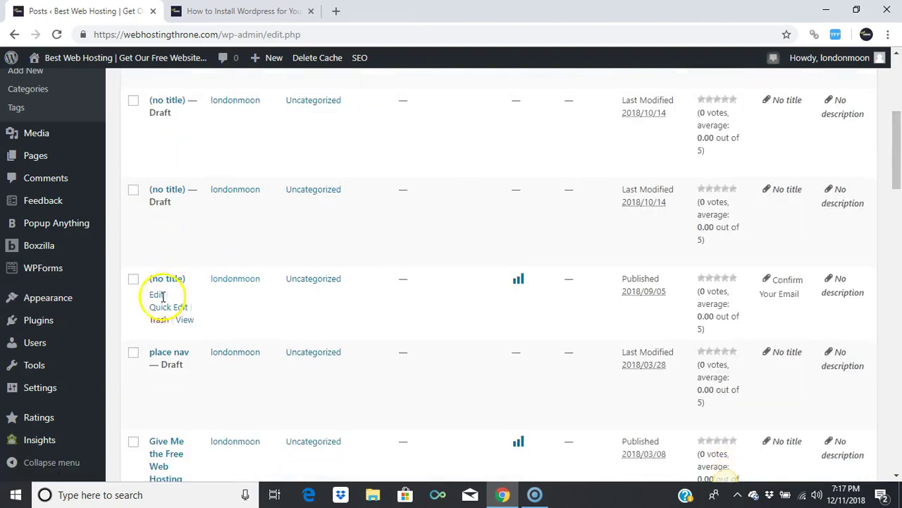
left_click(156, 295)
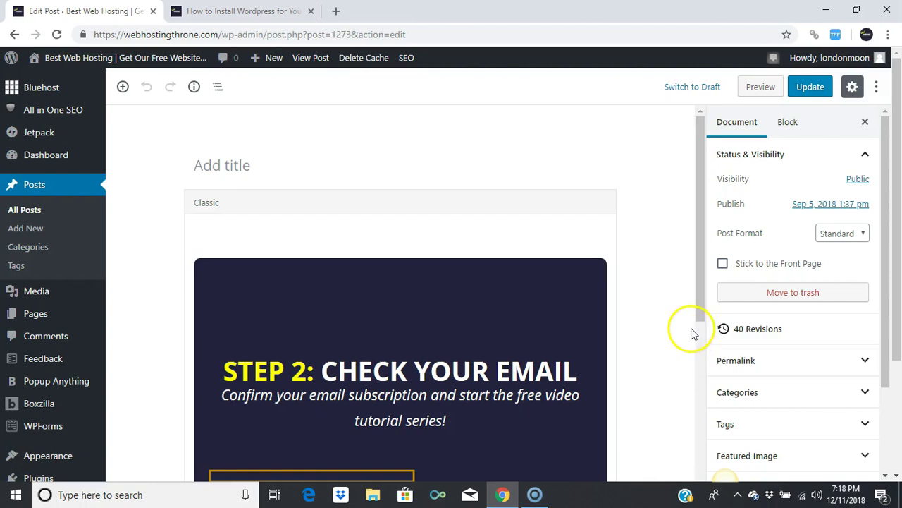
left_click(705, 295)
left_click_drag(703, 290, 700, 210)
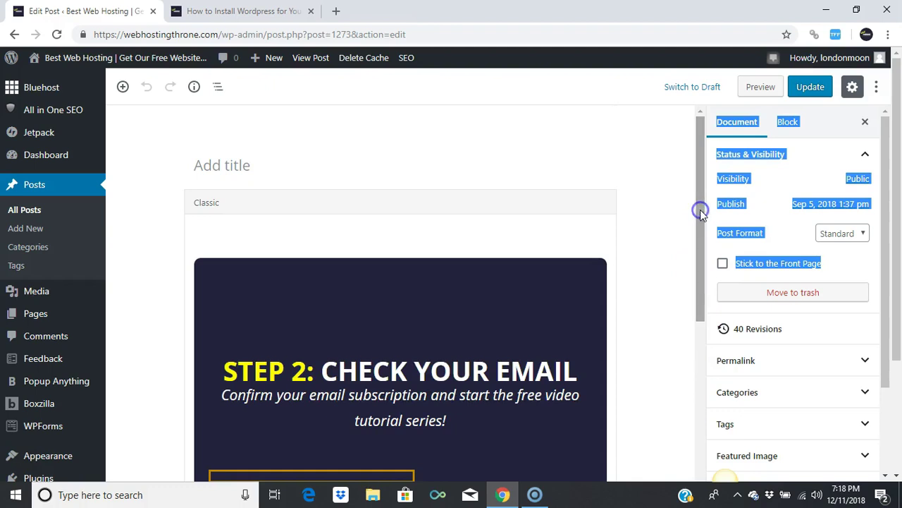
left_click(692, 160)
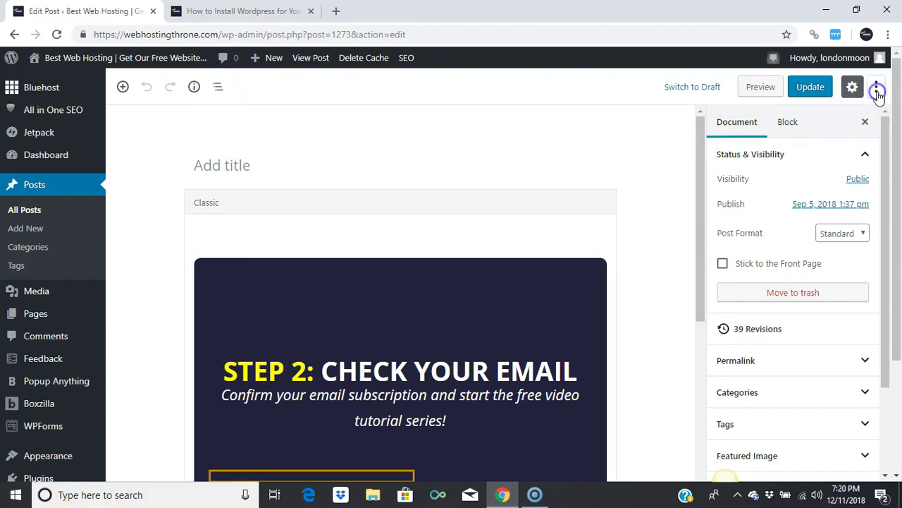
Step: Switch the post to the Code Editor and add the [ratings] shortcode below the final closing </div> tag
left_click(877, 90)
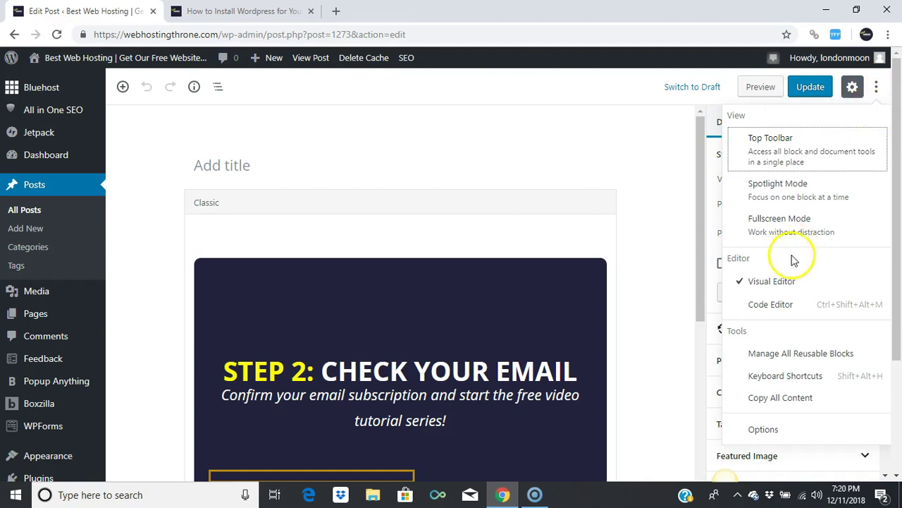
left_click(776, 306)
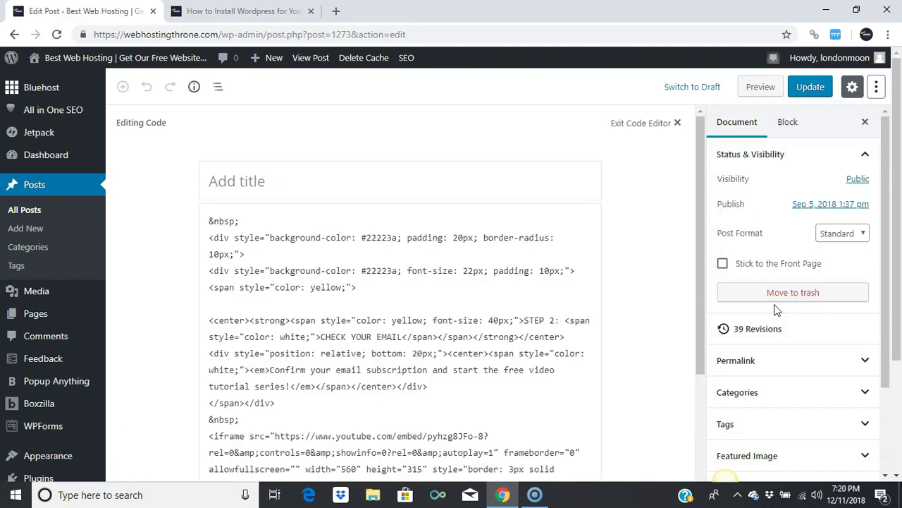
scroll(694, 318, "down", 2)
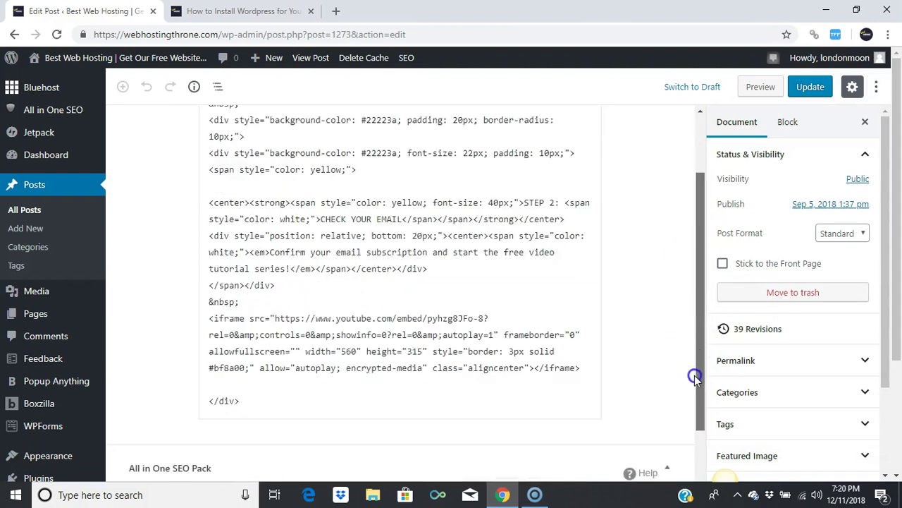
scroll(695, 377, "down", 3)
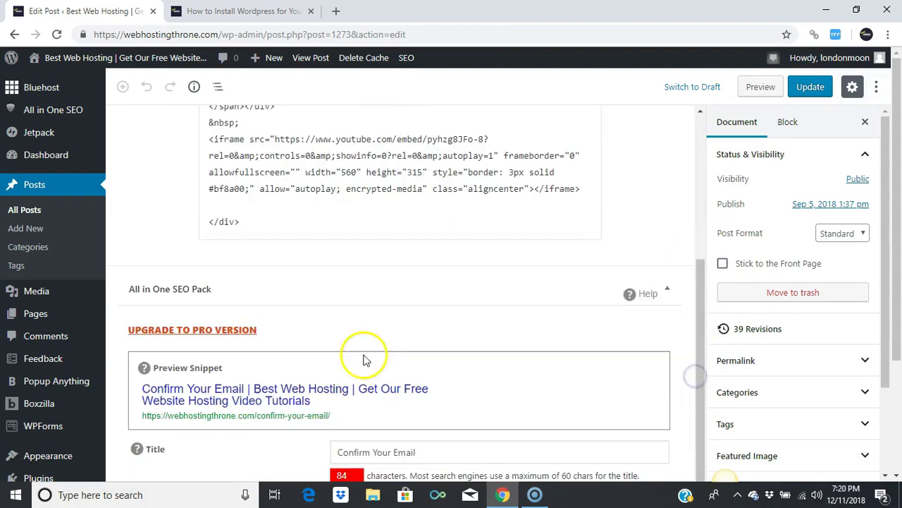
left_click(261, 224)
key("Return")
key("Return")
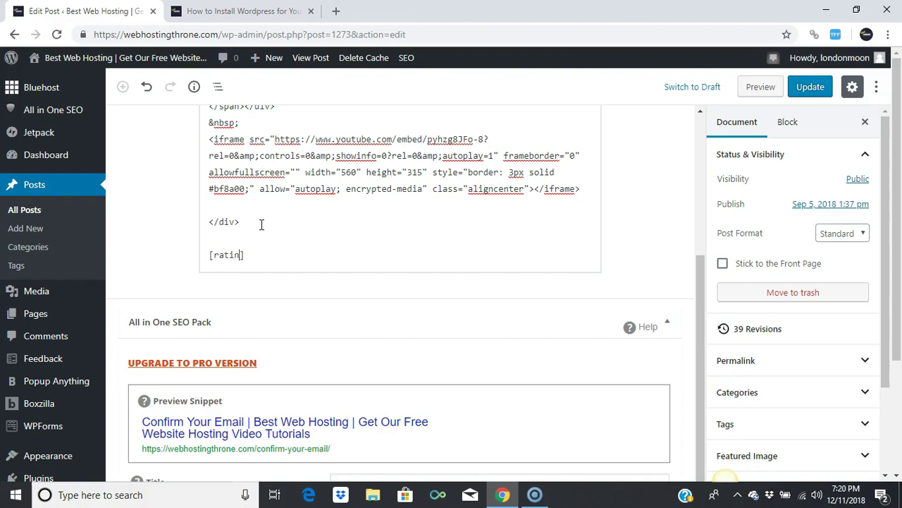
Step: Update the post with the [ratings] shortcode and view the published page
left_click(811, 94)
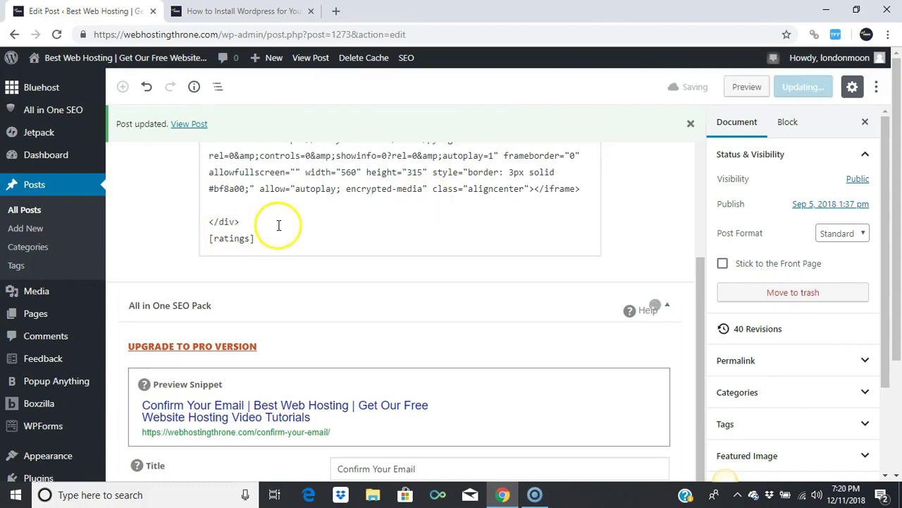
left_click(196, 126)
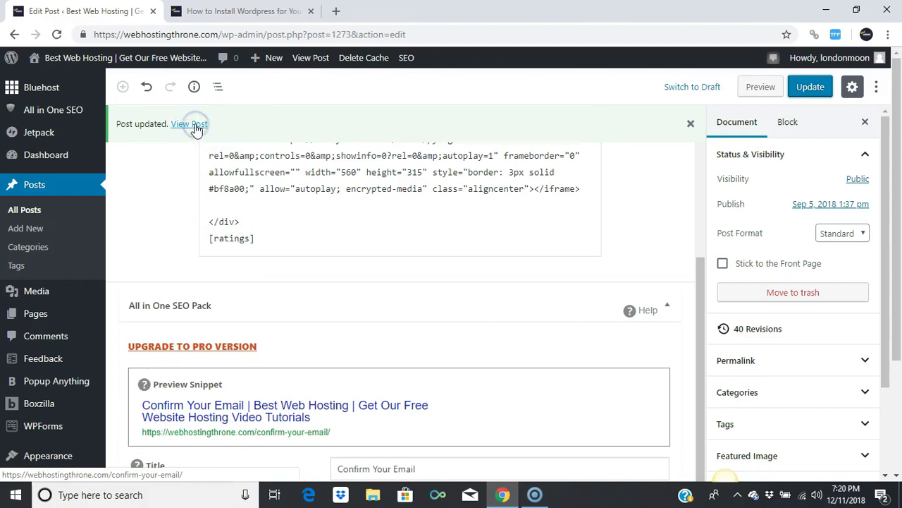